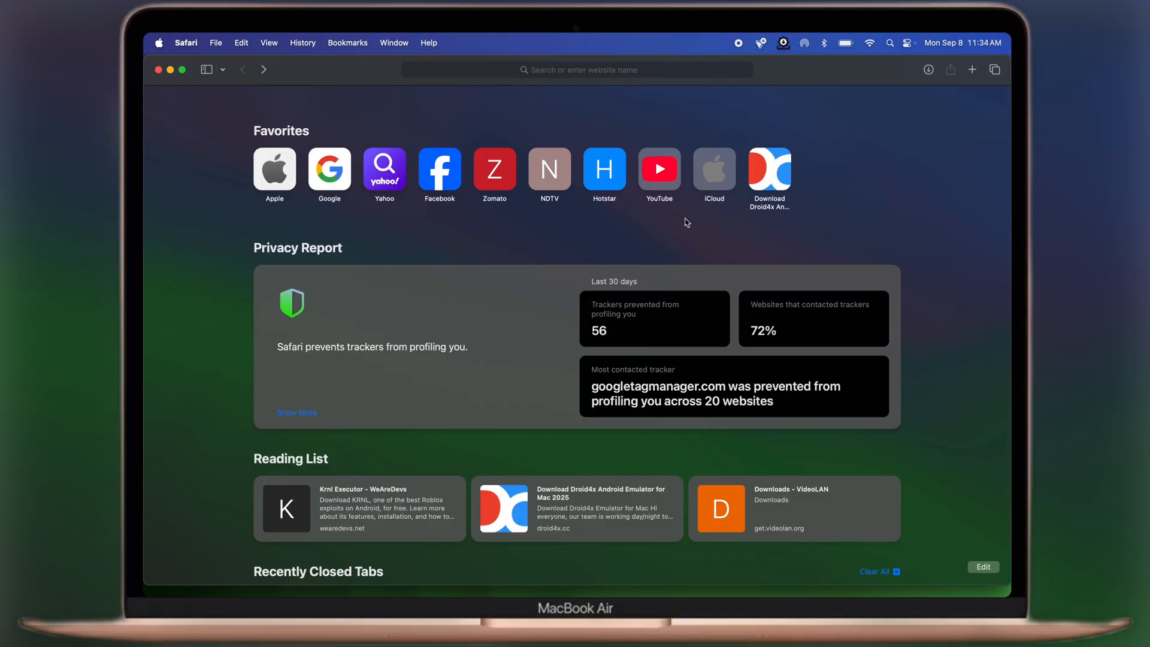
# - Search the web for 'download steam' and reach the official Steam site result
pyautogui.click(596, 72)
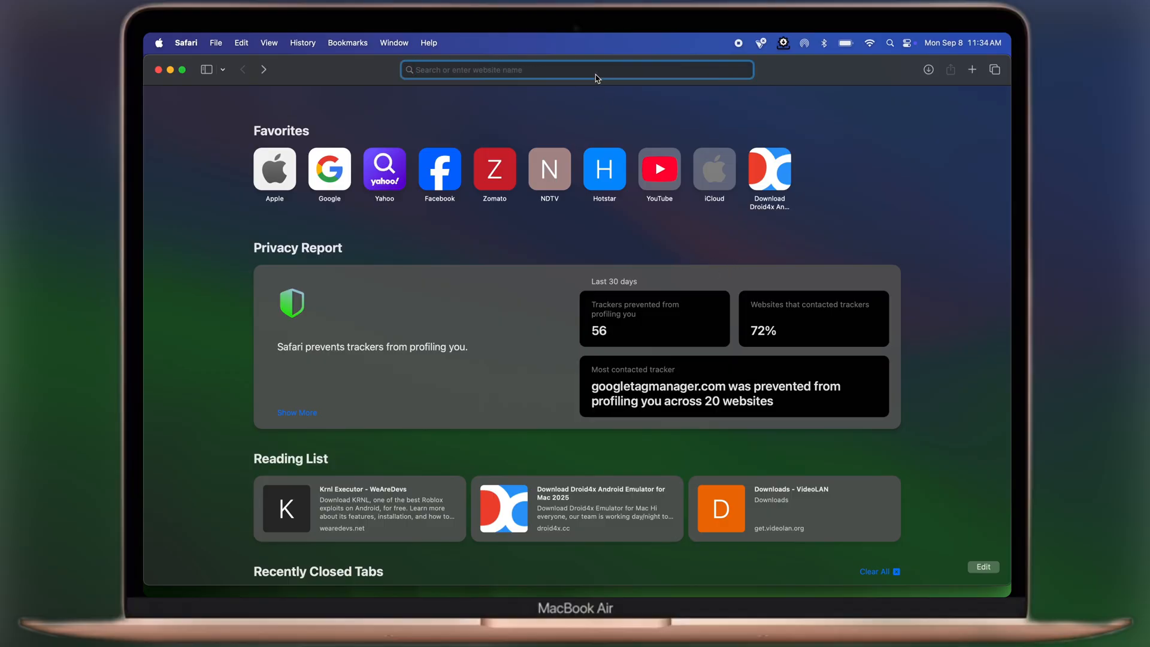
pyautogui.write('download steam')
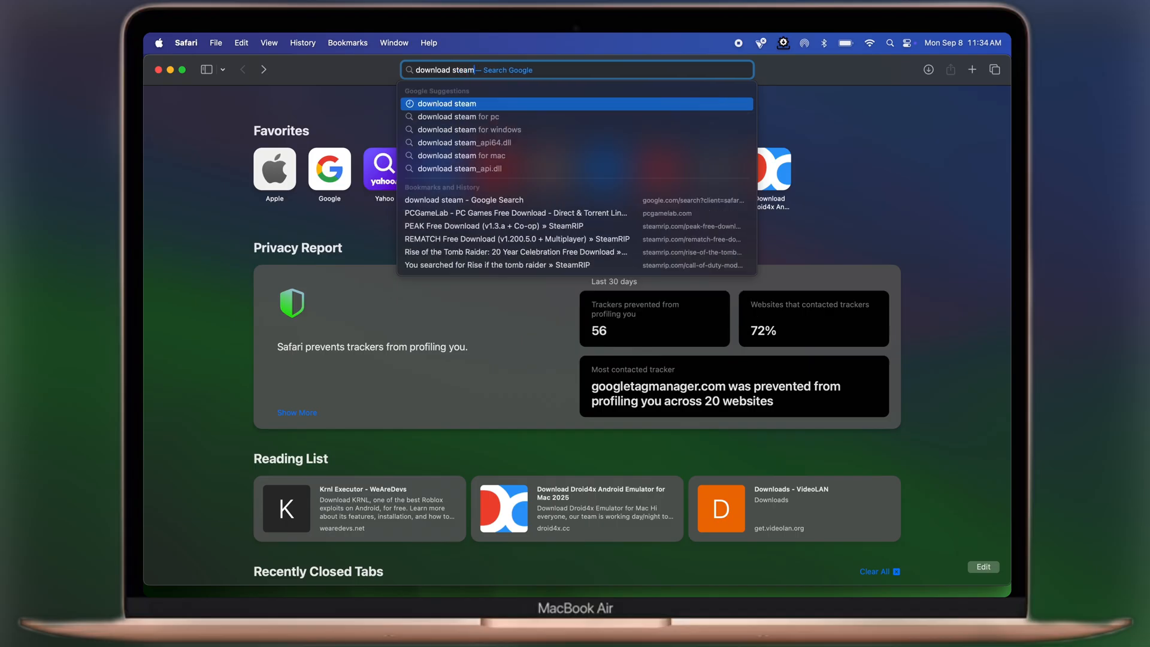
pyautogui.press('Return')
pyautogui.click(364, 229)
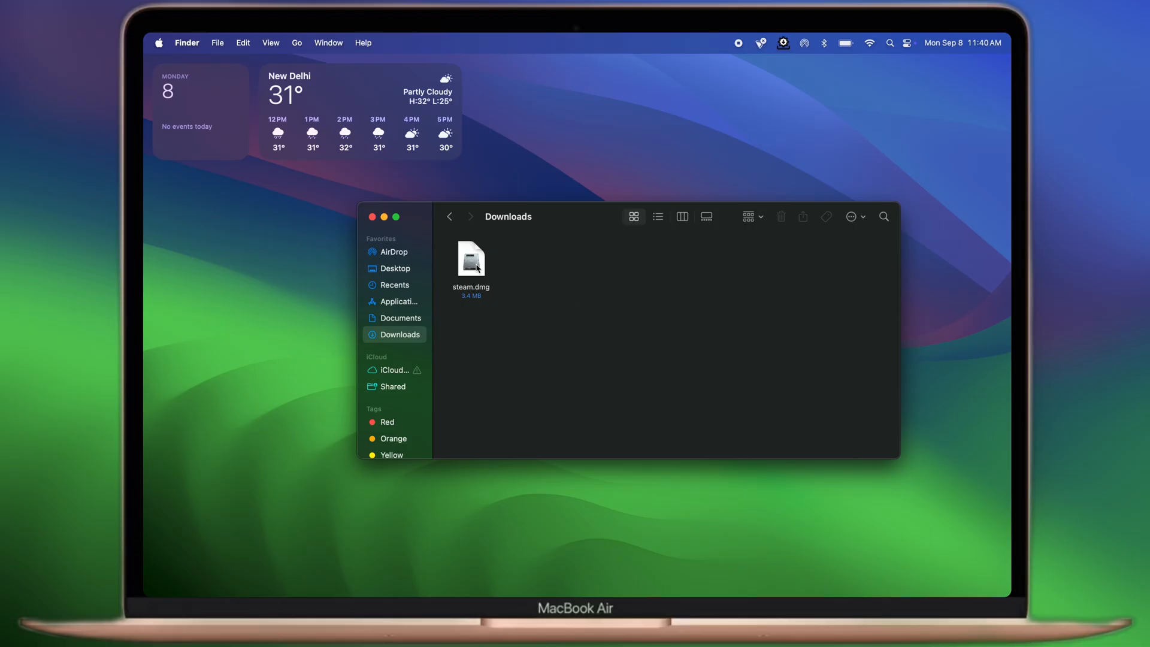
# - Mount steam.dmg and copy the Steam app into the Applications folder
pyautogui.rightClick(478, 269)
pyautogui.click(503, 271)
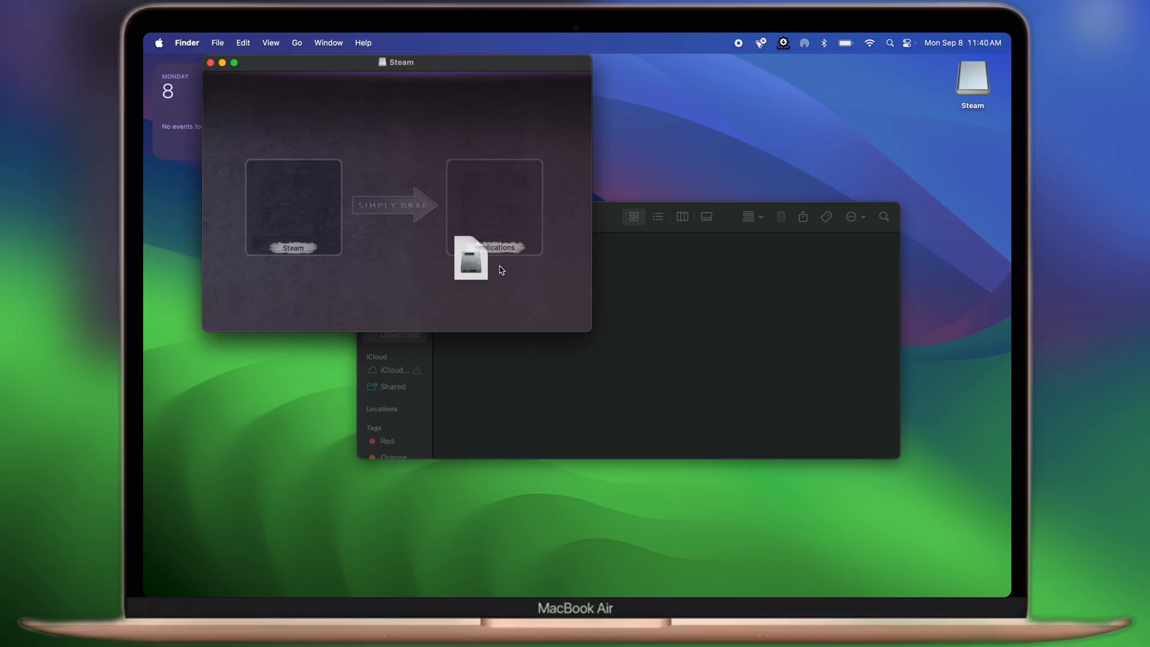
pyautogui.moveTo(293, 207)
pyautogui.mouseDown()
pyautogui.moveTo(524, 231)
pyautogui.moveTo(514, 230)
pyautogui.mouseUp()
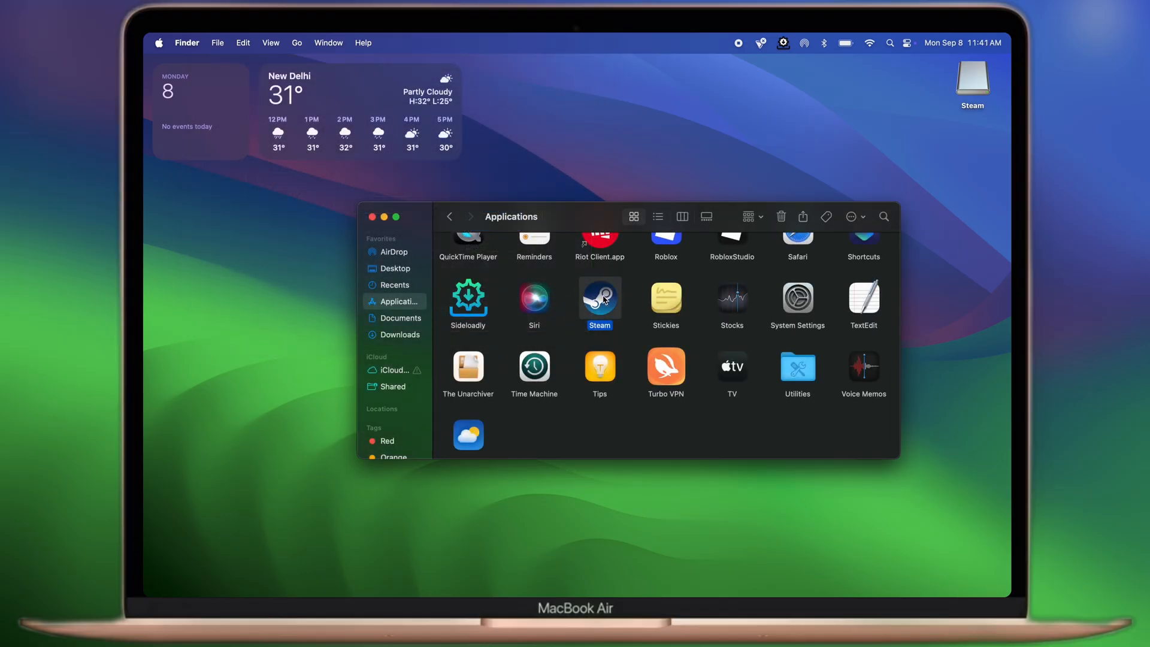
# - Launch Steam from Applications and confirm the downloaded-app security prompt
pyautogui.doubleClick(604, 297)
pyautogui.press('Return')
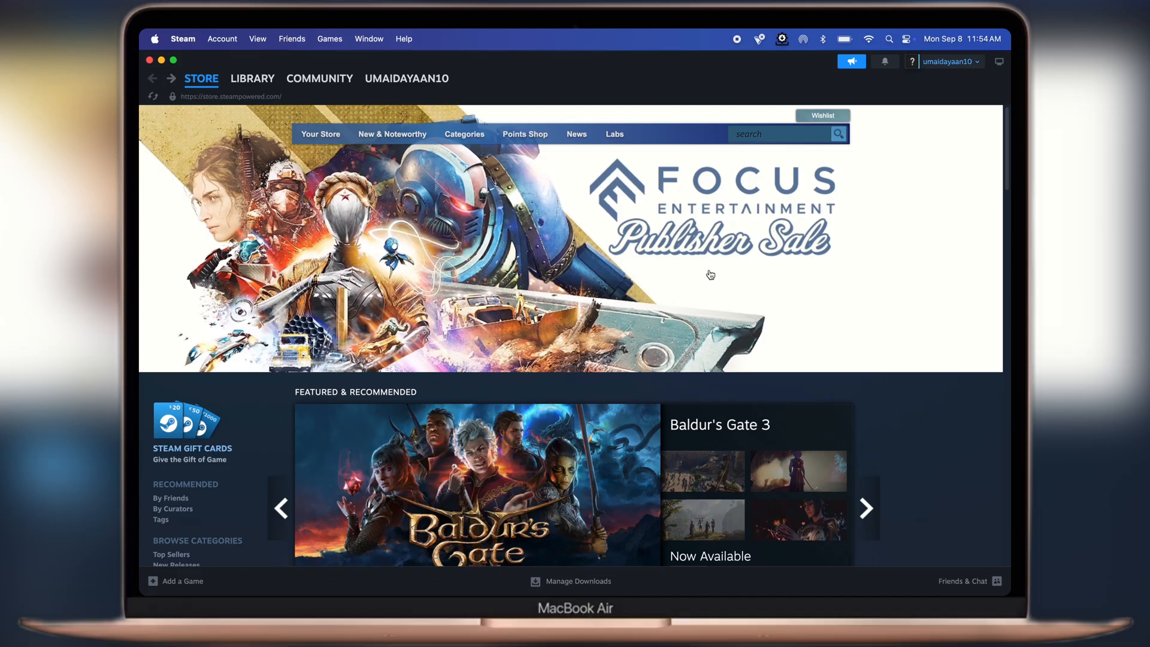
# - Search the Store for 'HOLLOW' and land on the Hollow Knight: Silksong page
pyautogui.click(767, 134)
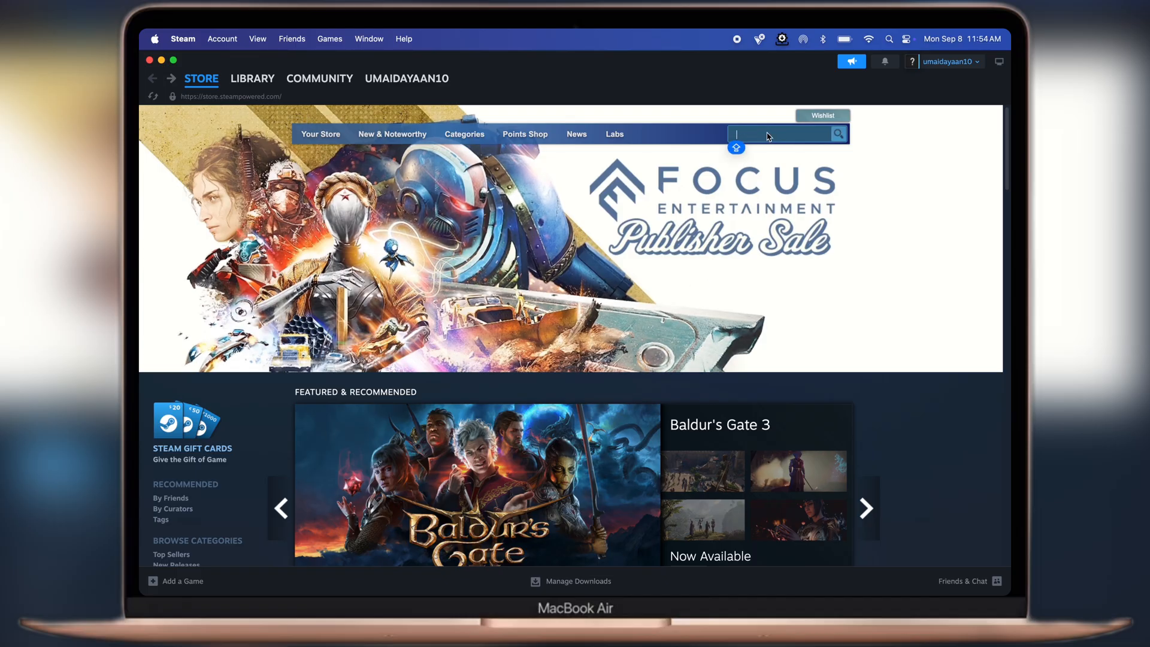
pyautogui.write('HOLLOW')
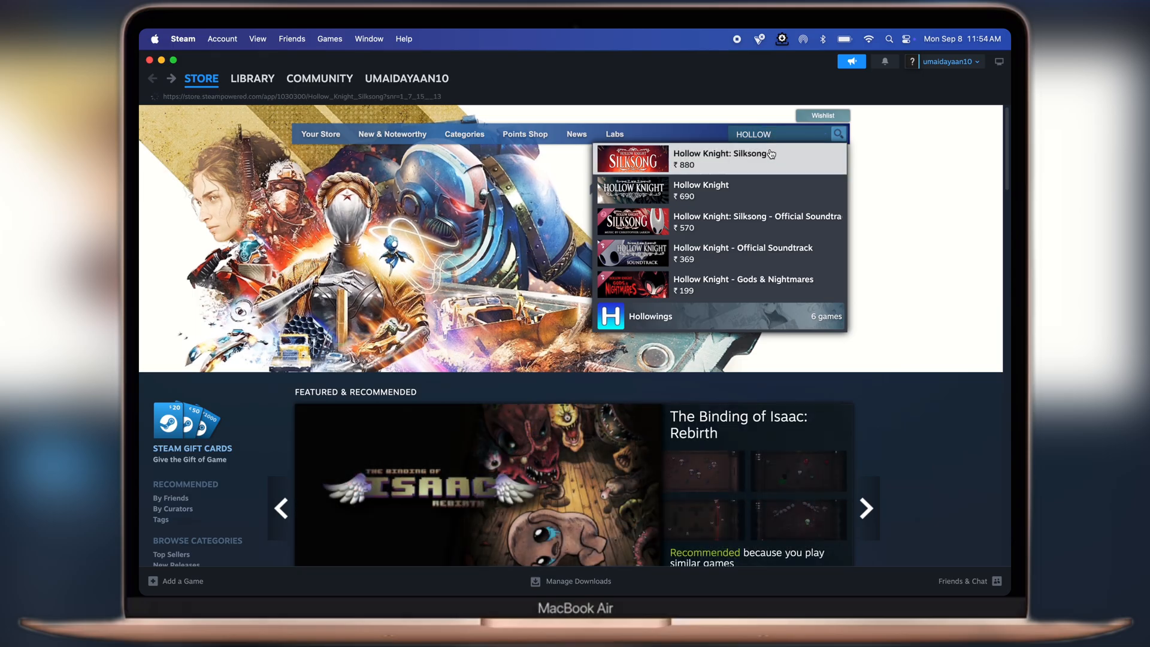
pyautogui.scroll(-1, 772, 153)
pyautogui.click(772, 145)
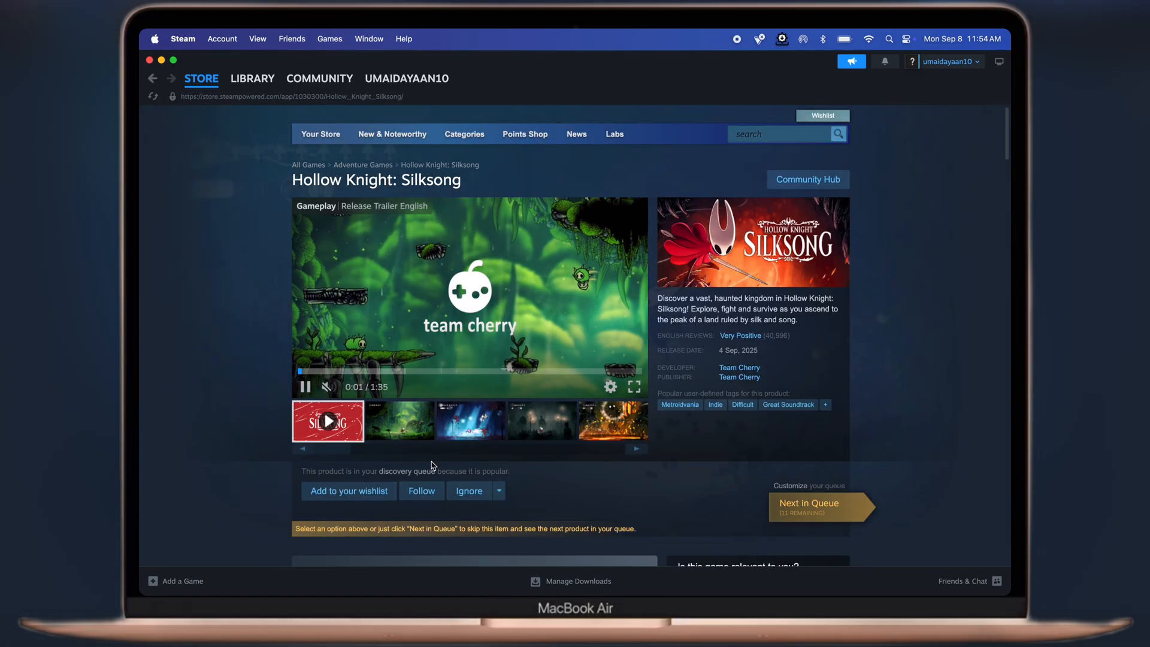
pyautogui.scroll(-4, 539, 360)
pyautogui.scroll(-2, 453, 429)
pyautogui.scroll(-3, 453, 428)
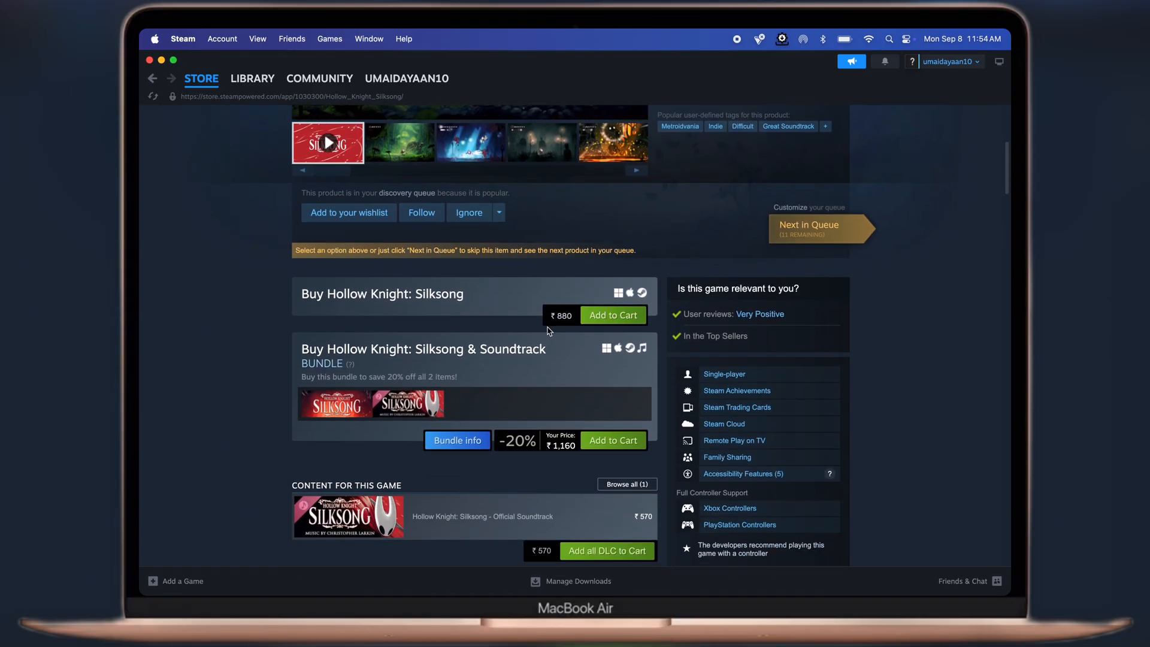
pyautogui.scroll(-3, 600, 321)
pyautogui.scroll(-3, 548, 330)
pyautogui.scroll(-2, 549, 331)
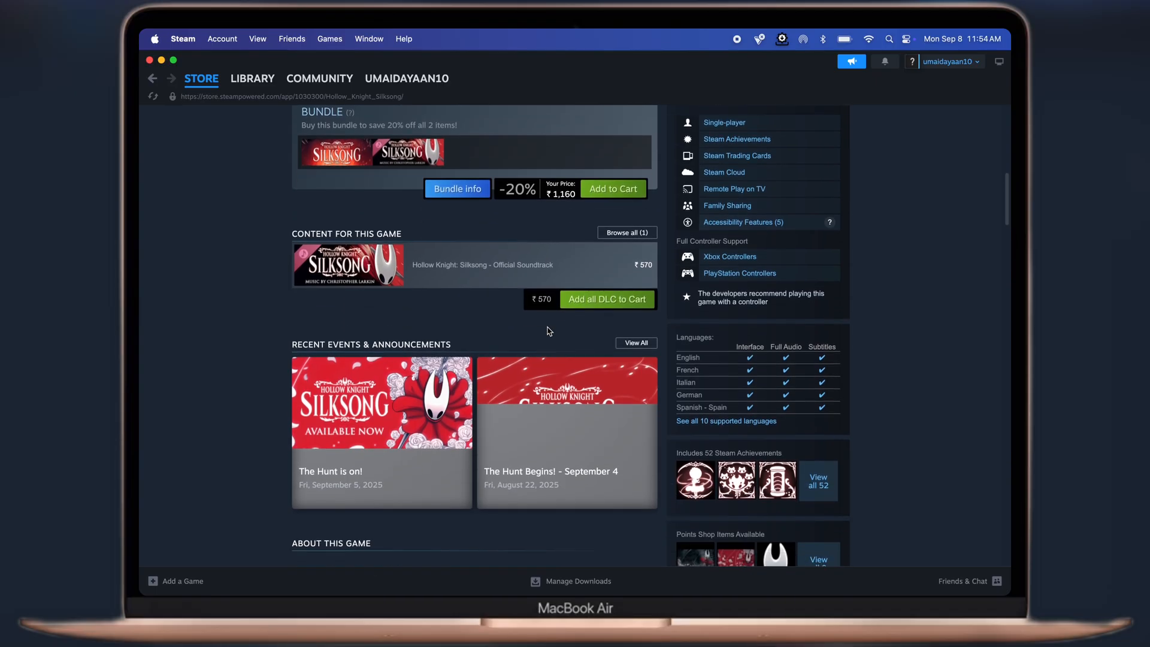
pyautogui.scroll(-2, 548, 331)
pyautogui.scroll(-2, 548, 331)
pyautogui.scroll(-2, 549, 330)
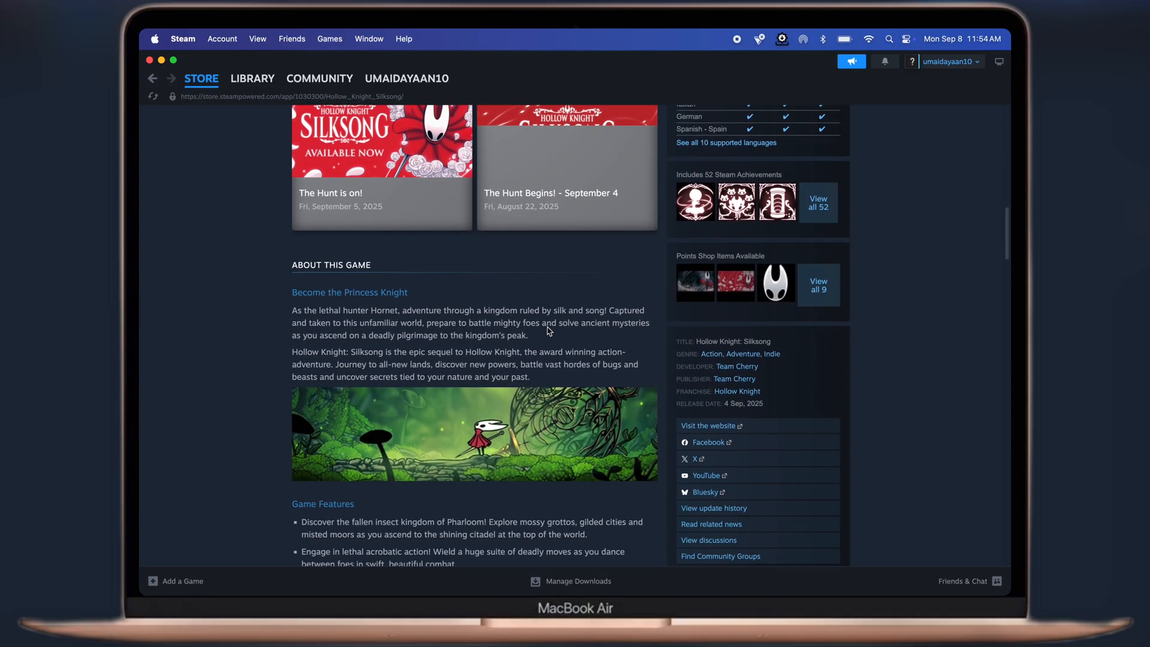
pyautogui.scroll(-2, 548, 330)
pyautogui.scroll(5, 549, 330)
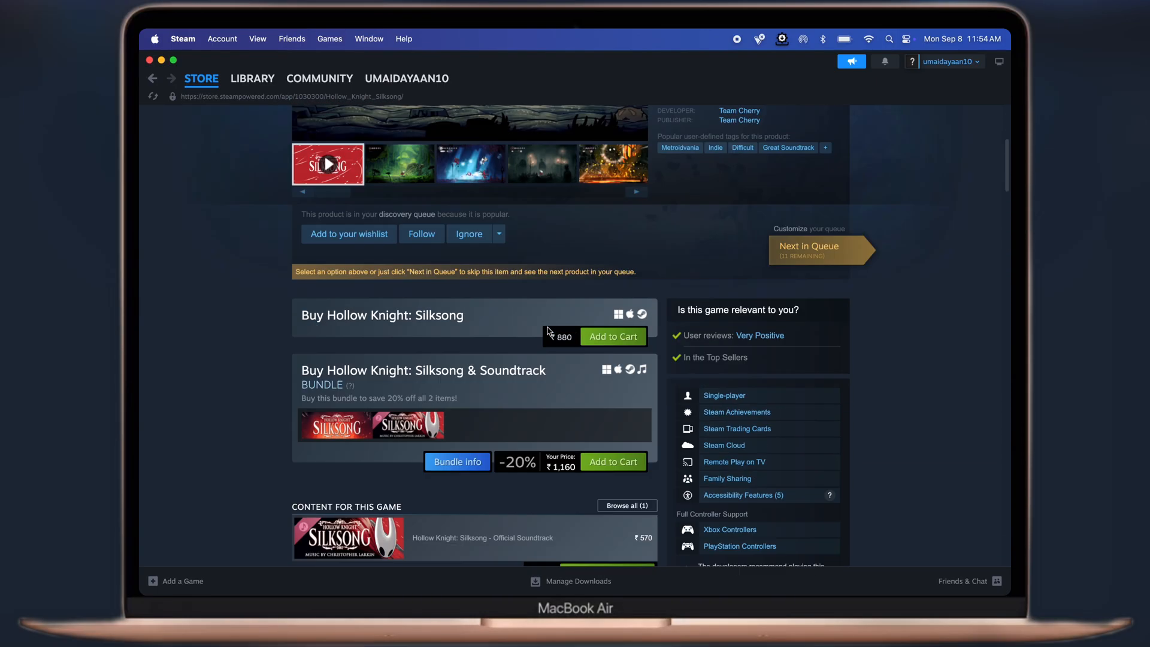
pyautogui.scroll(5, 549, 331)
pyautogui.scroll(2, 548, 331)
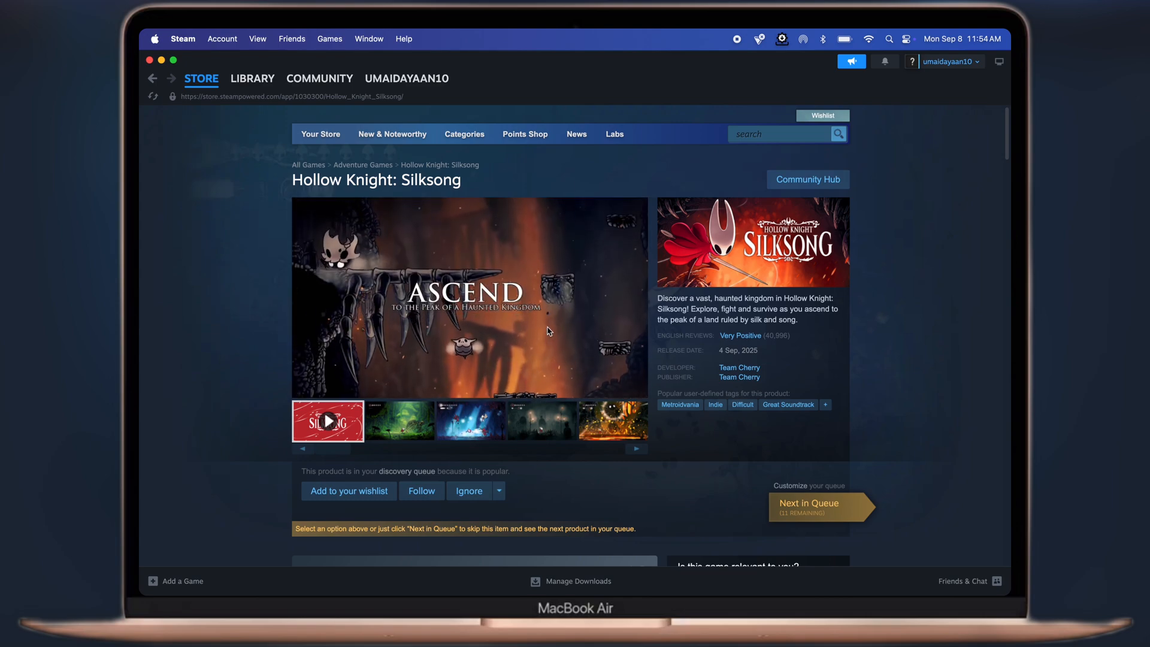